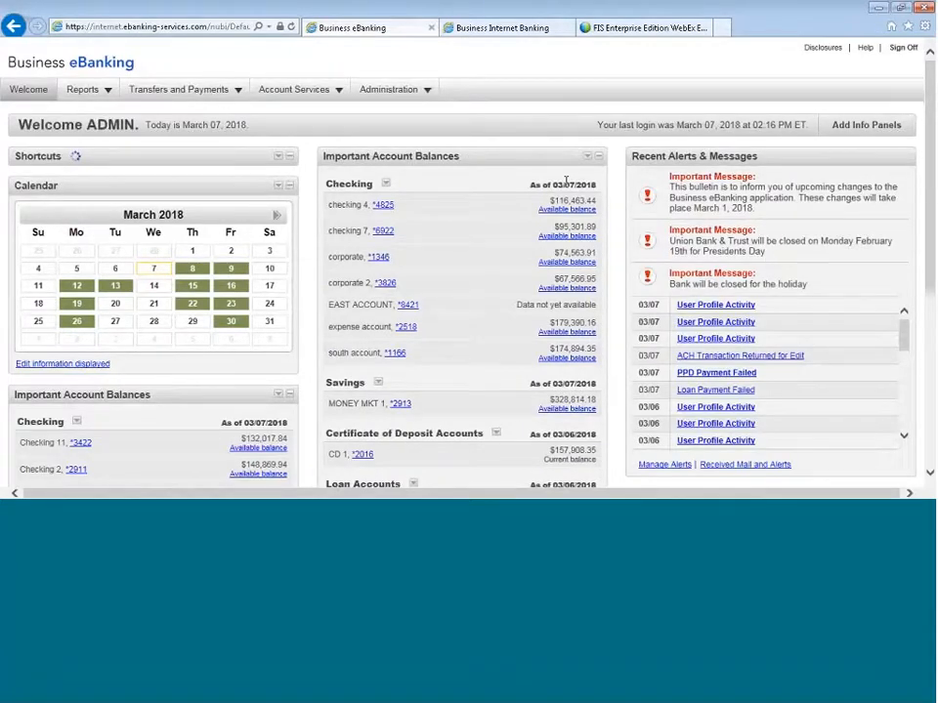
# - Start an internal money transfer from the Checking 11 account to the checking 4 account
pyautogui.moveTo(163, 94)
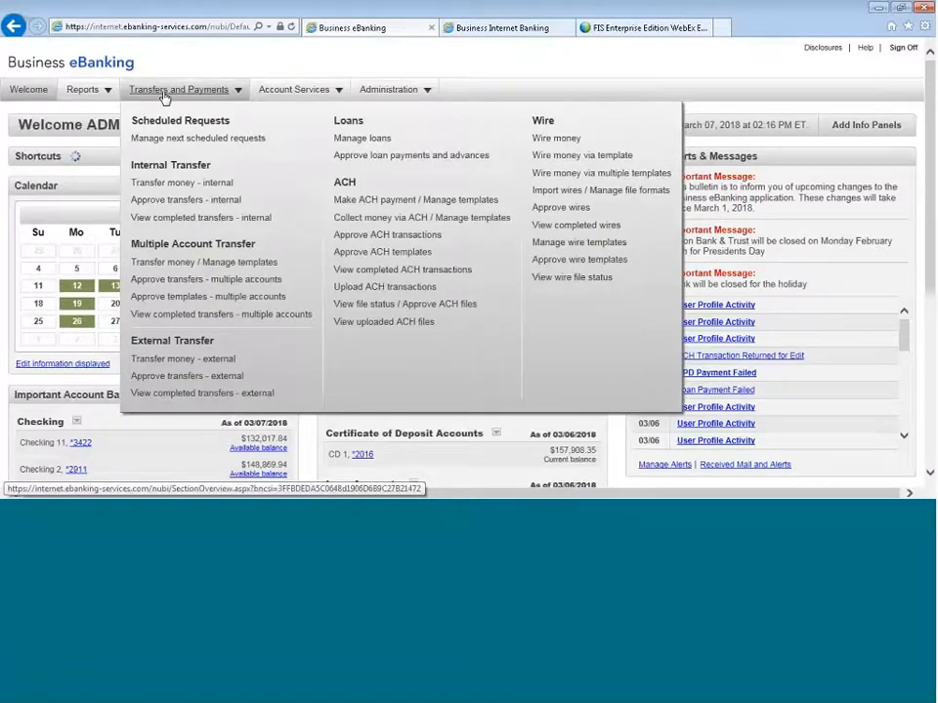
pyautogui.click(156, 188)
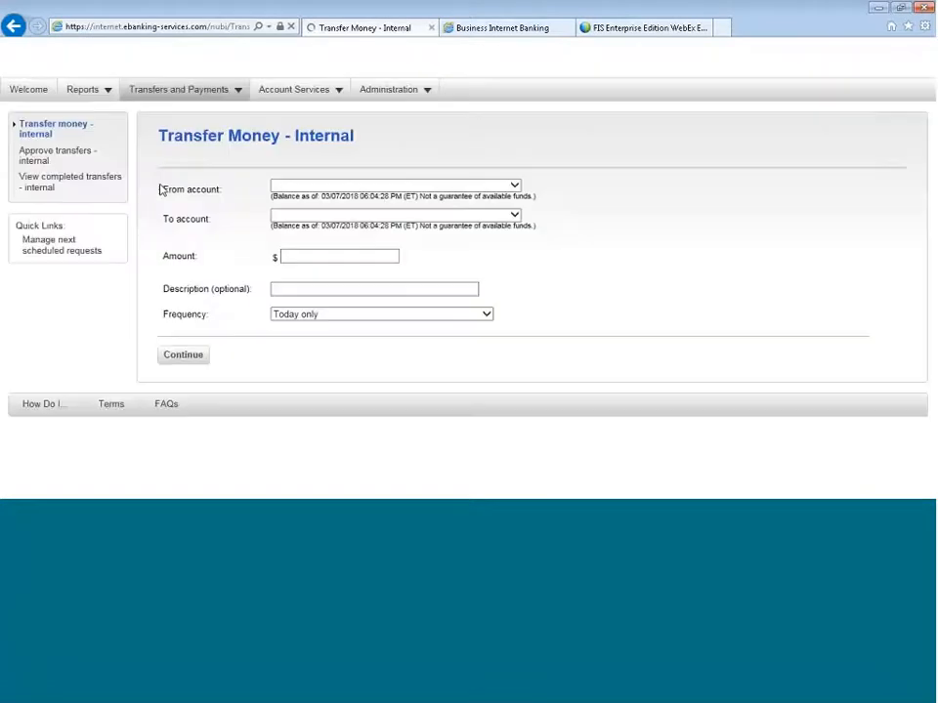
pyautogui.click(517, 187)
pyautogui.click(458, 198)
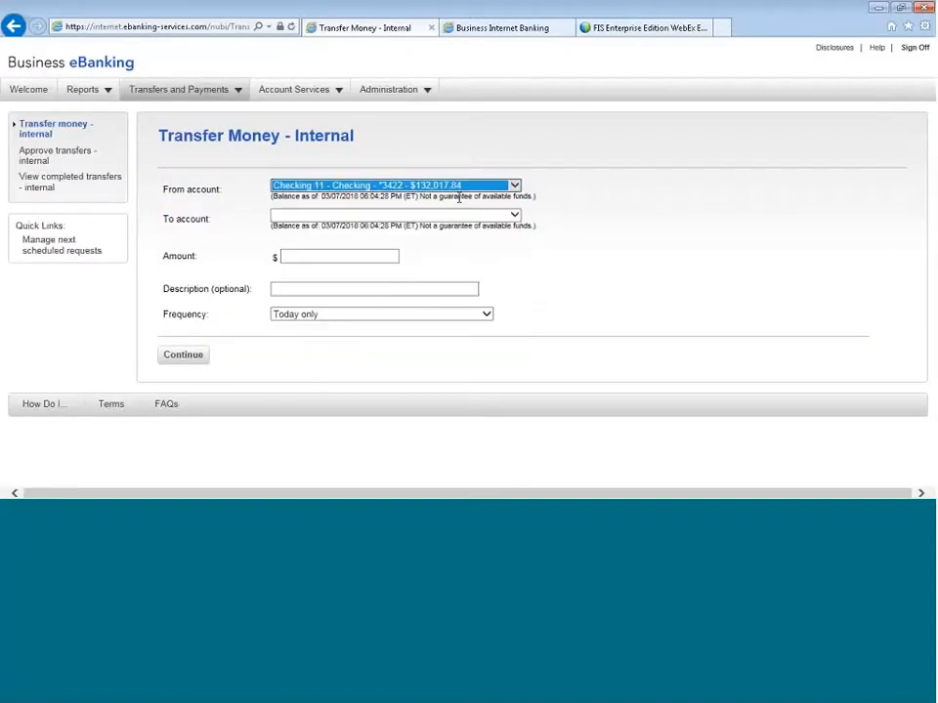
pyautogui.click(514, 229)
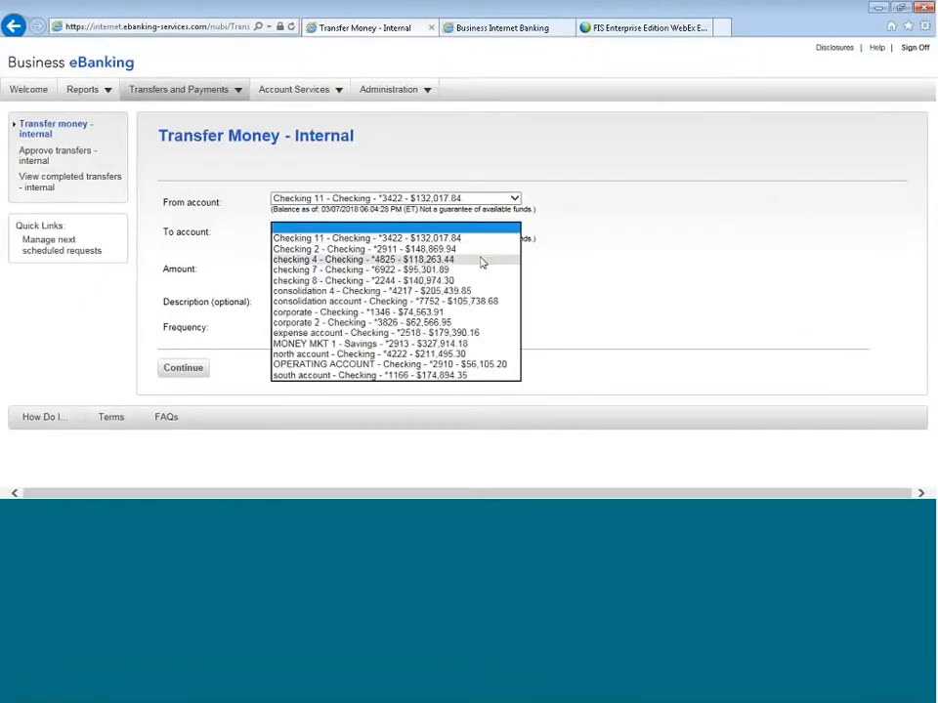
pyautogui.click(481, 260)
pyautogui.press('Tab')
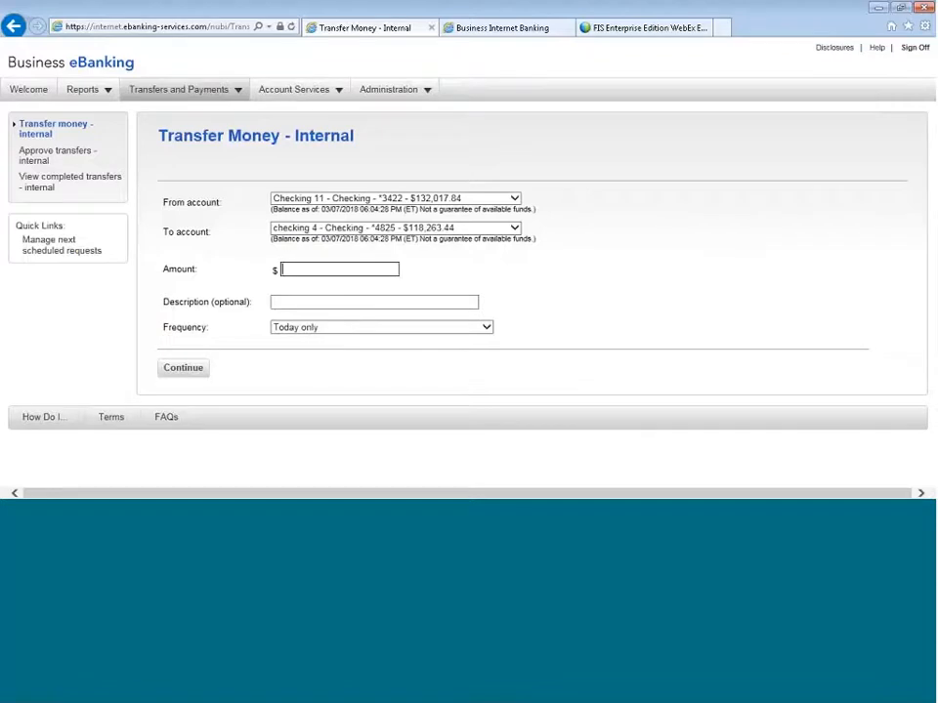
# - Enter a transfer amount of $1000.00, keep the frequency at Today only, and transmit the internal transfer
pyautogui.write('1000.00')
pyautogui.click(486, 328)
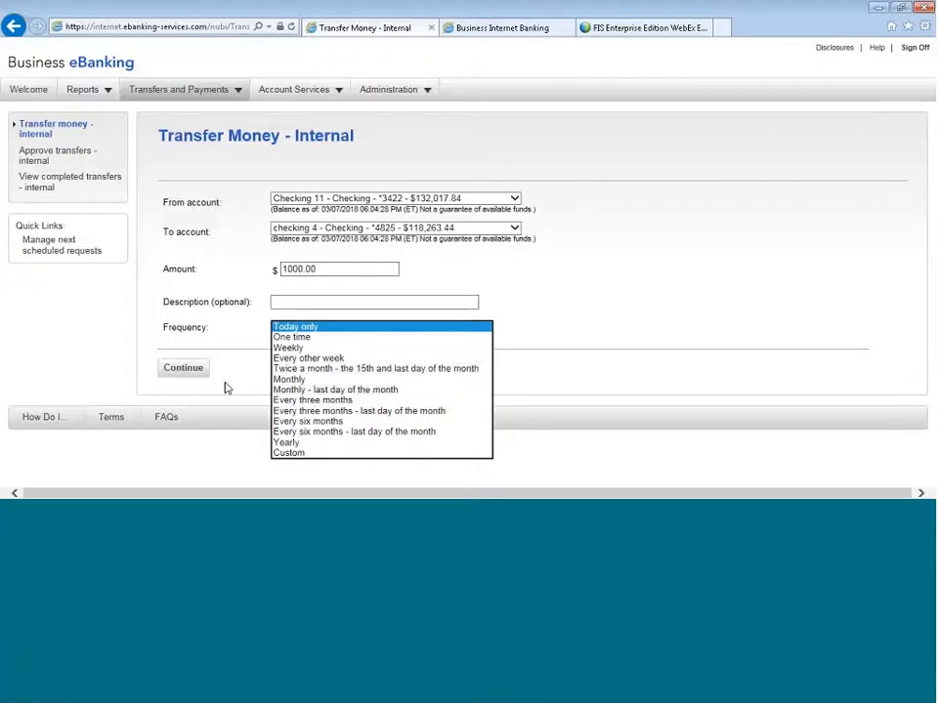
pyautogui.click(182, 368)
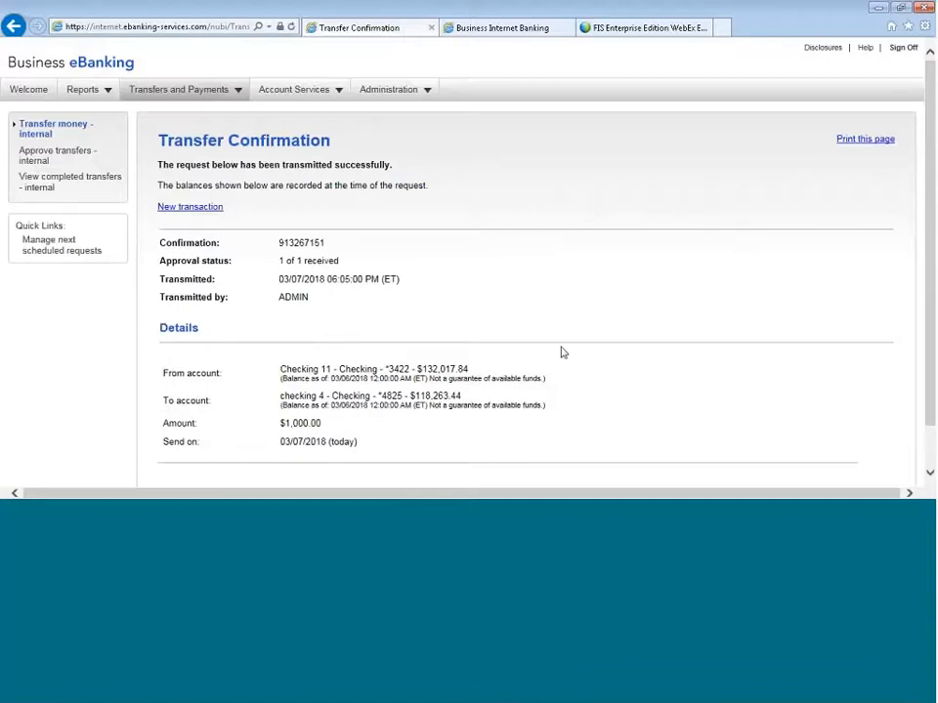
pyautogui.scroll(-2, 561, 347)
pyautogui.scroll(2, 560, 346)
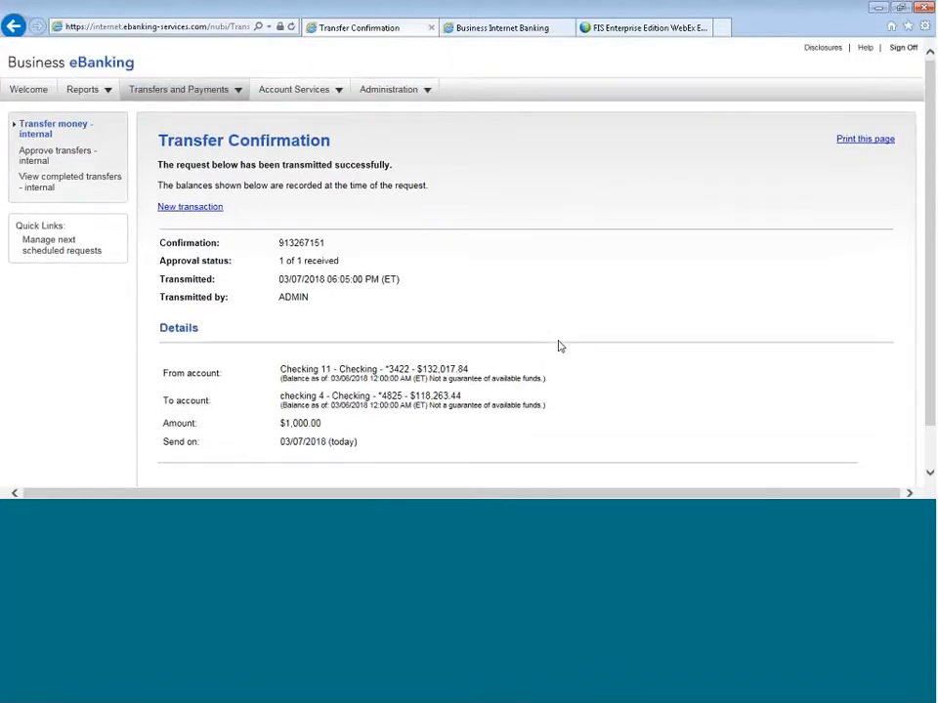
# - Select the pending $100.00 internal transfer from Checking 2 to checking 8 and proceed to its approval verification
pyautogui.click(34, 162)
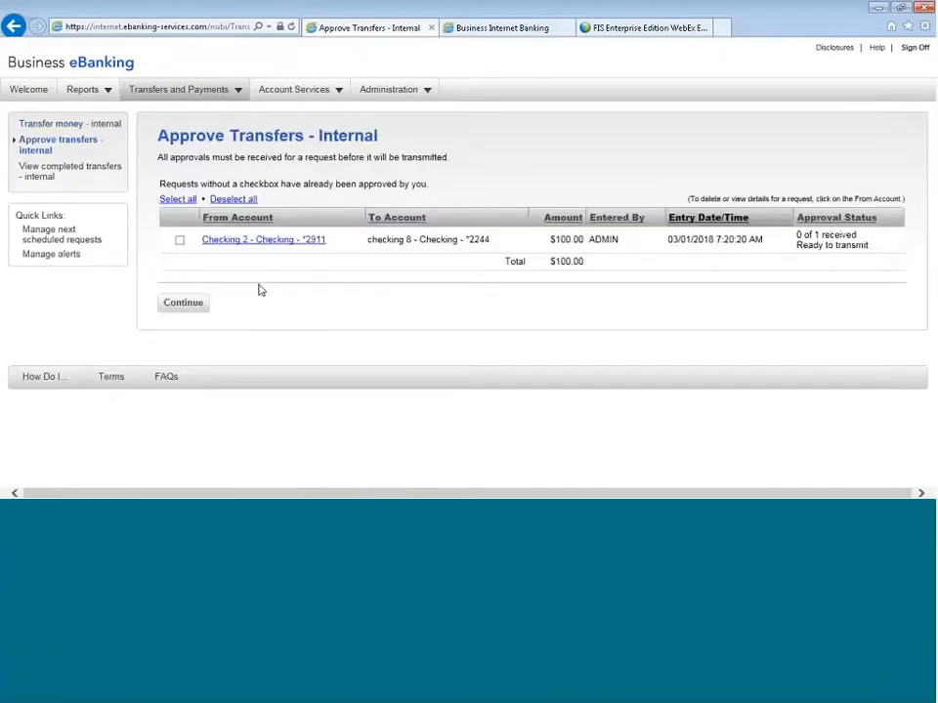
pyautogui.click(179, 239)
pyautogui.click(185, 306)
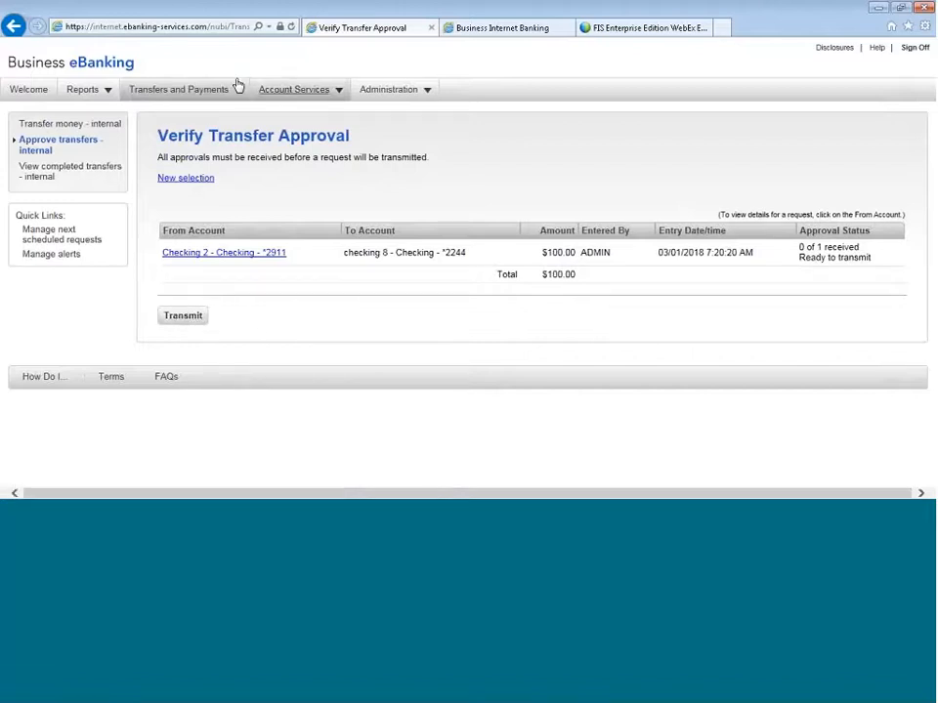
# - Start a new multiple-account transfer template and name it MARCH 7
pyautogui.moveTo(216, 94)
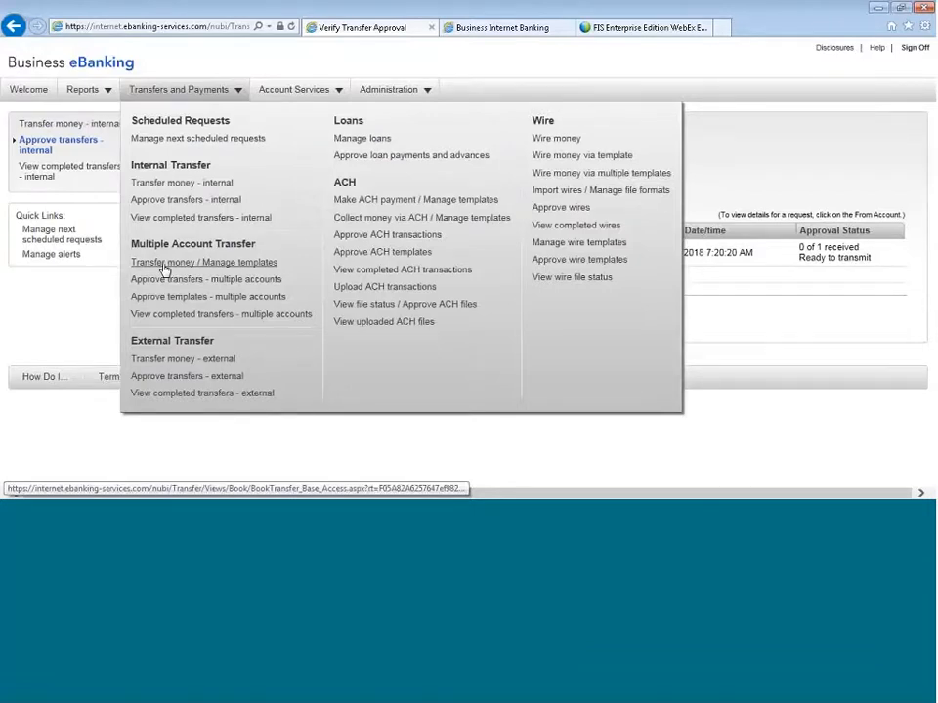
pyautogui.click(227, 265)
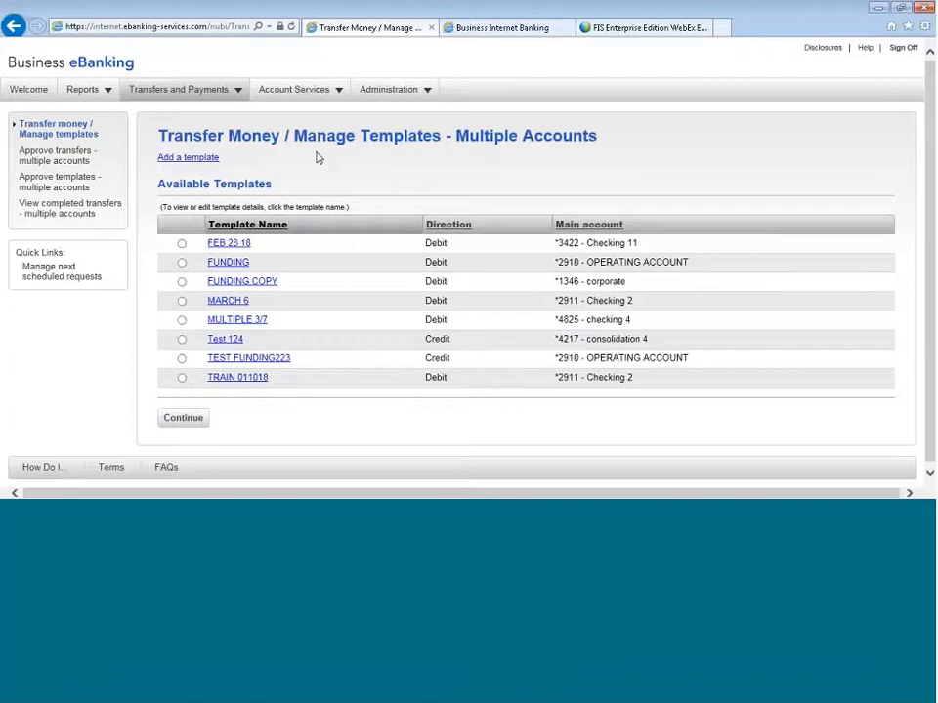
pyautogui.click(198, 158)
pyautogui.click(179, 162)
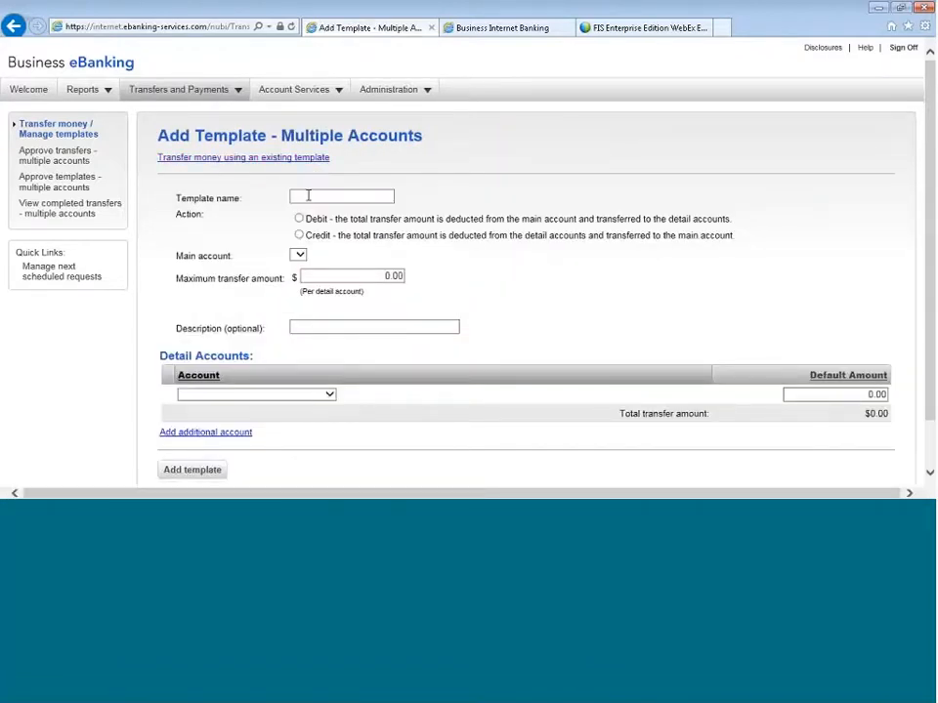
pyautogui.click(308, 195)
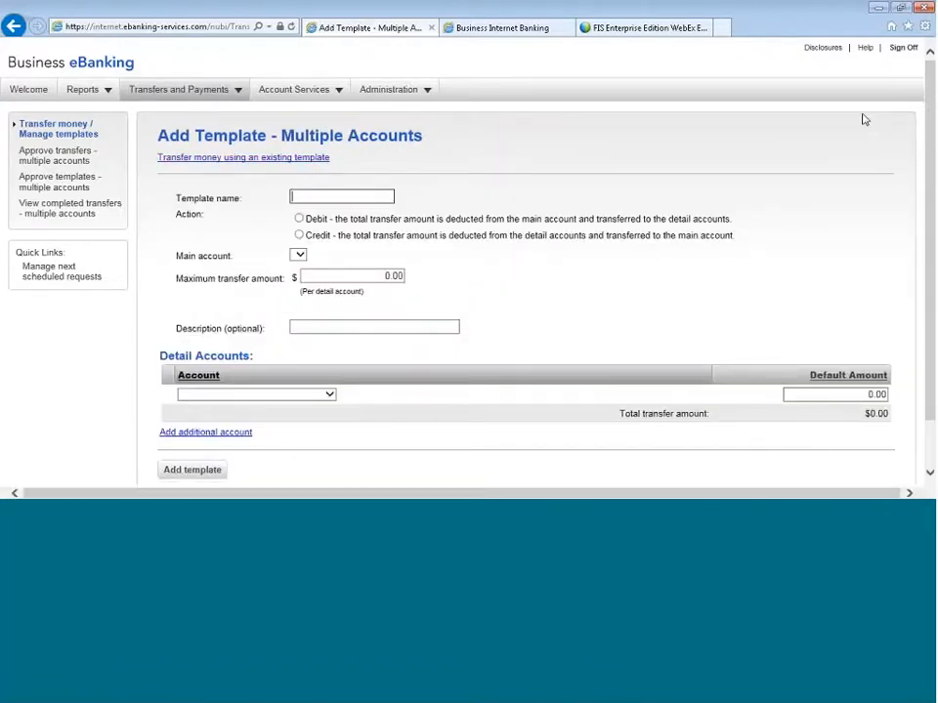
pyautogui.write('MARCH 7')
# - Make the template a debit from main account Checking 11, with a maximum transfer amount of $1500 per detail account
pyautogui.click(299, 219)
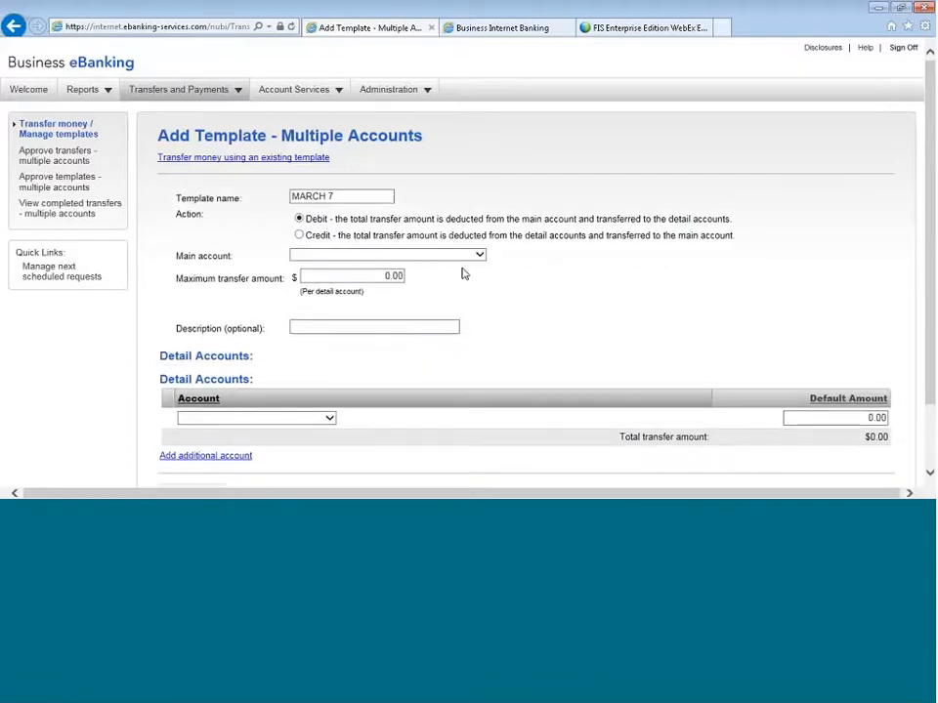
pyautogui.click(478, 256)
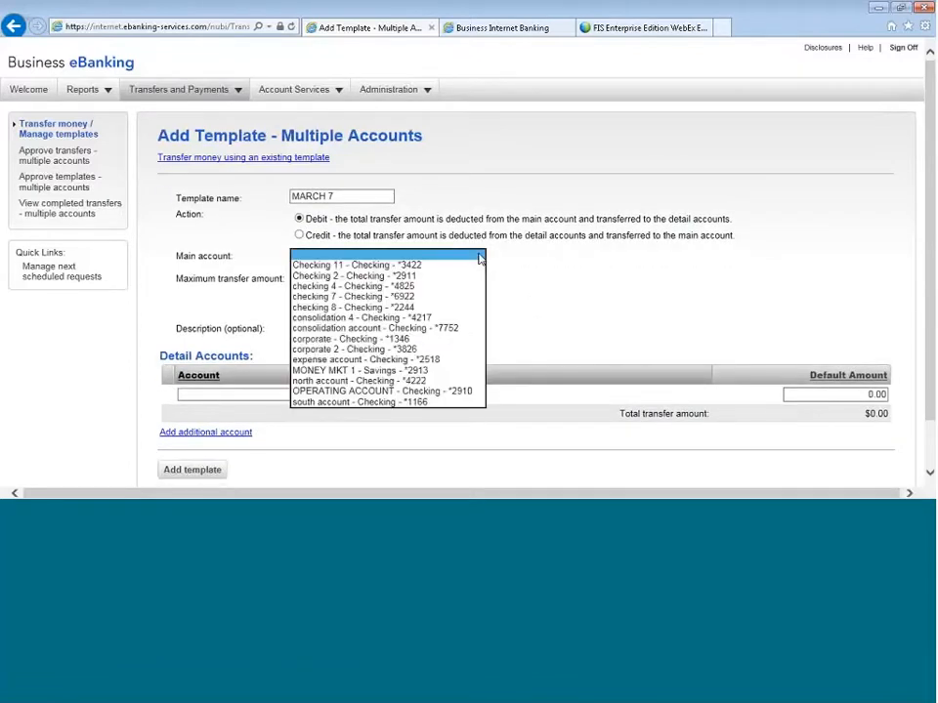
pyautogui.click(454, 266)
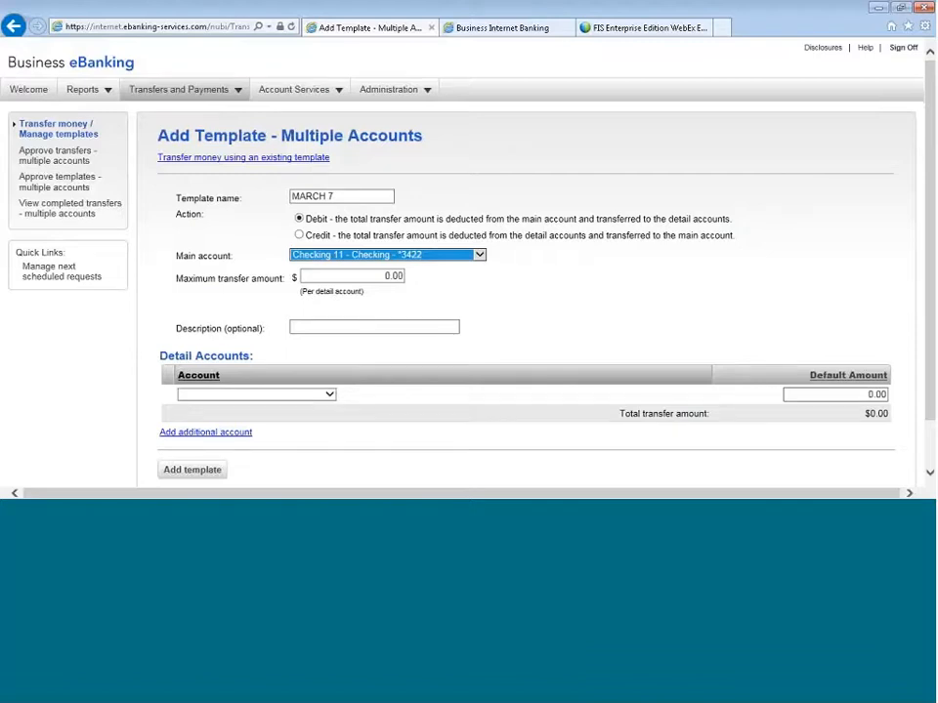
pyautogui.click(395, 278)
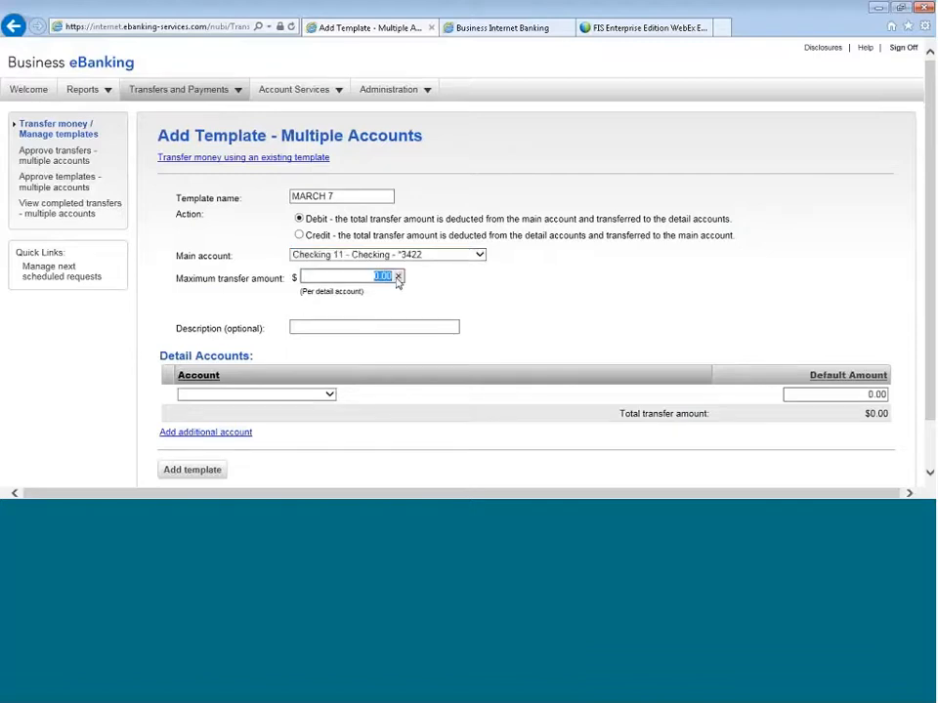
pyautogui.write('1500')
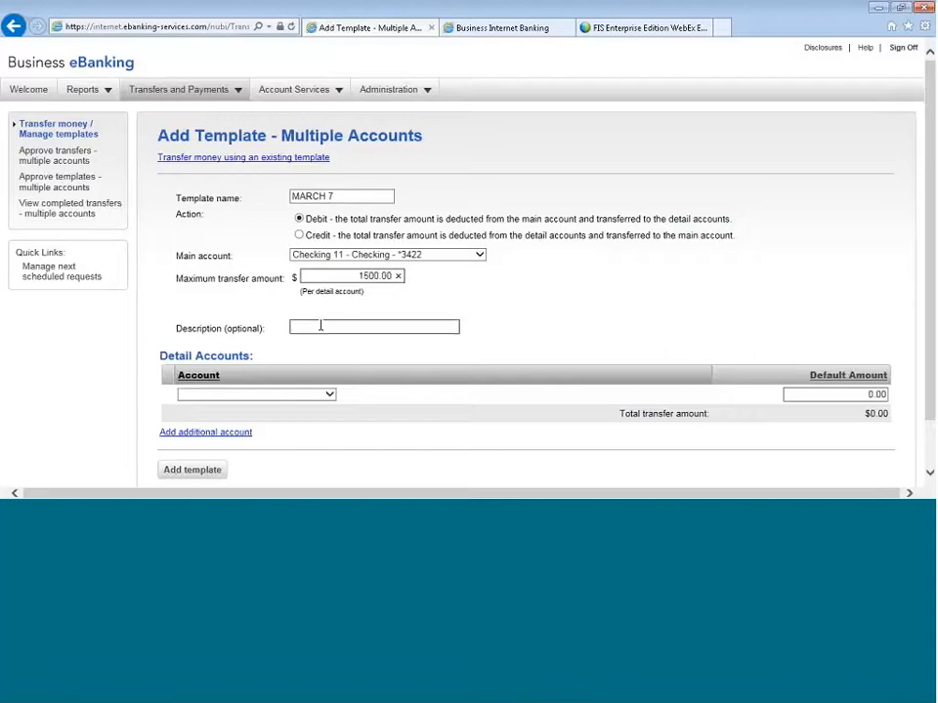
# - Add Checking 2, consolidation 4 and corporate 2 as the template's detail accounts
pyautogui.scroll(-1, 430, 332)
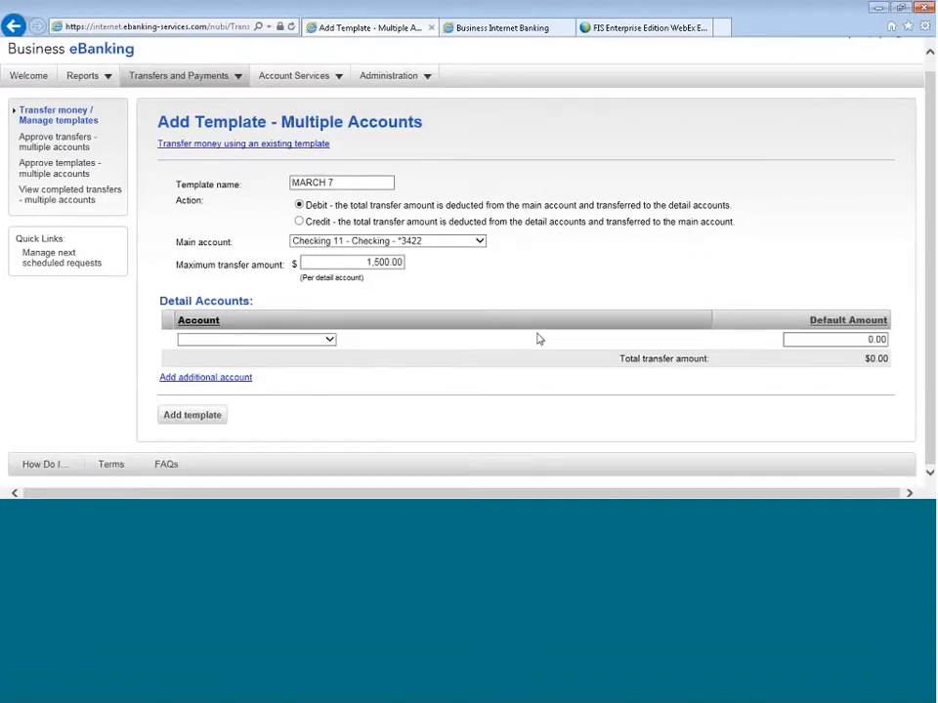
pyautogui.click(332, 339)
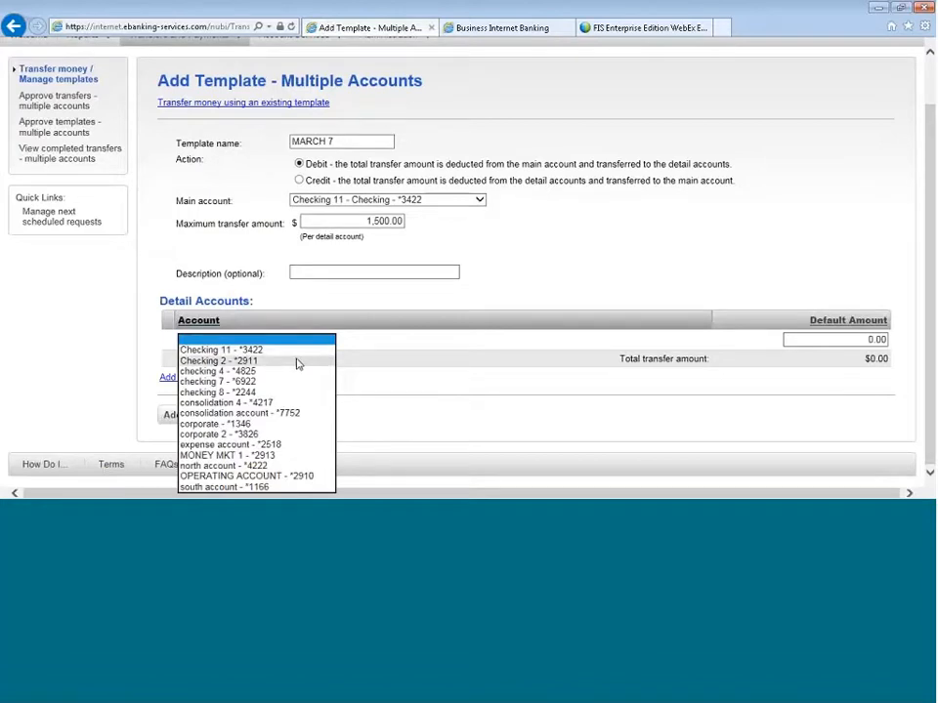
pyautogui.click(297, 361)
pyautogui.click(207, 377)
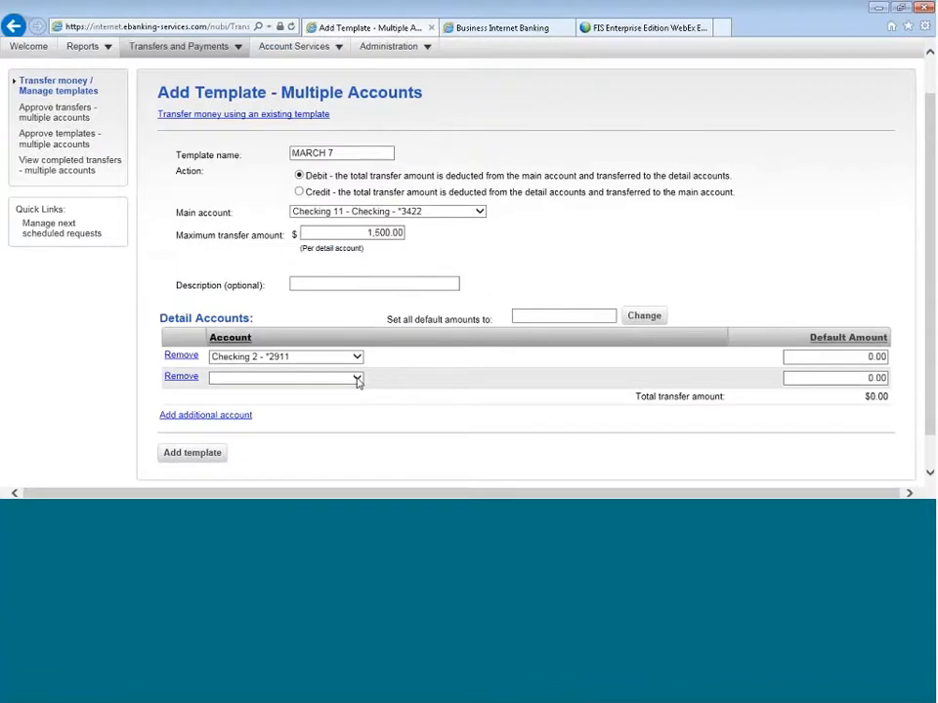
pyautogui.click(353, 380)
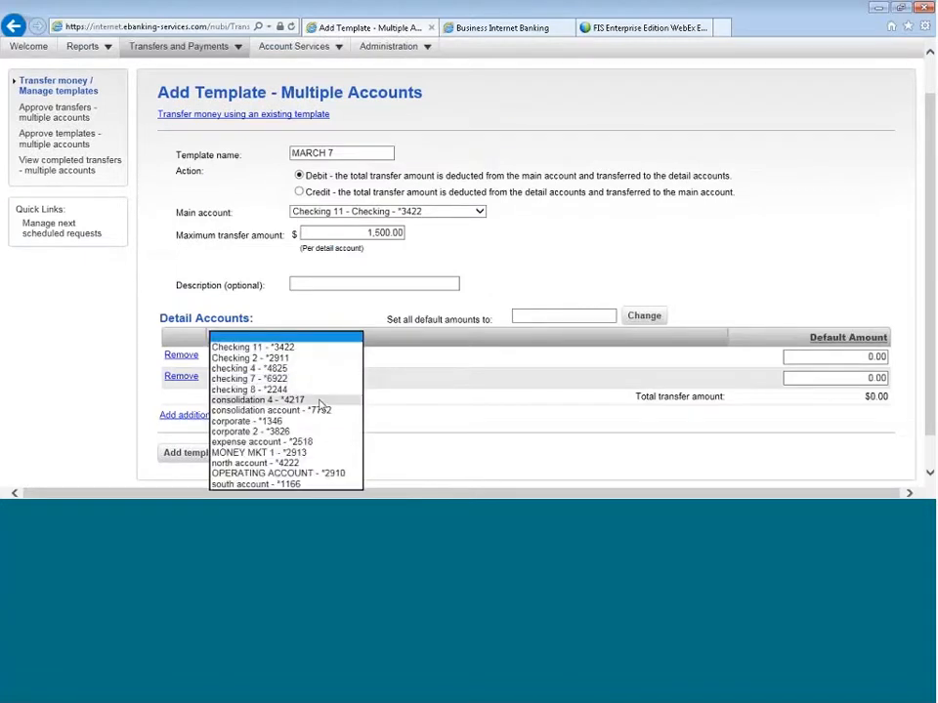
pyautogui.click(319, 400)
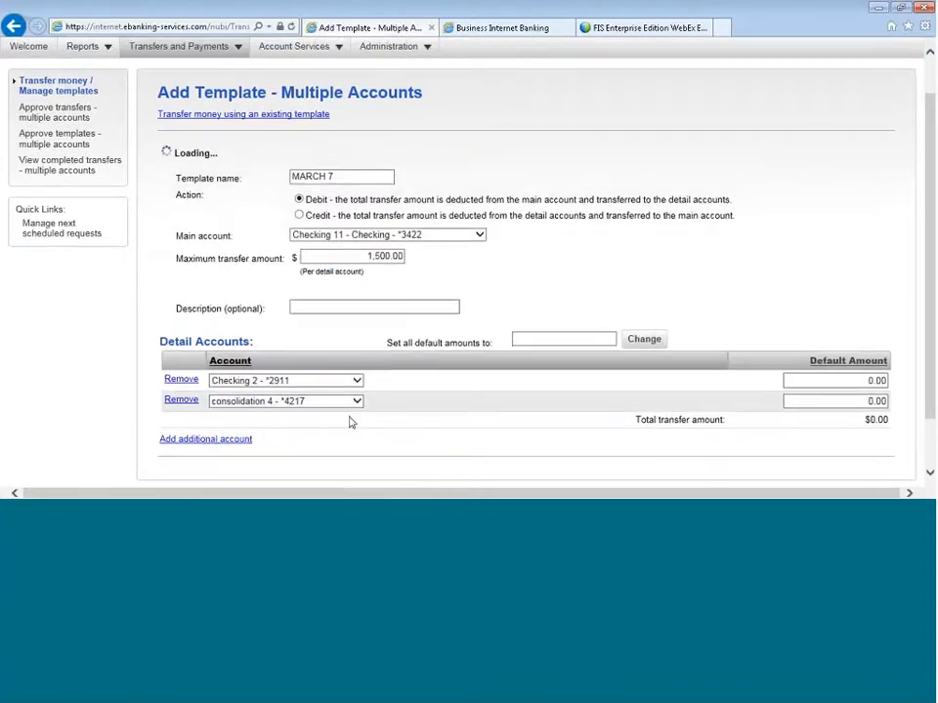
pyautogui.click(356, 398)
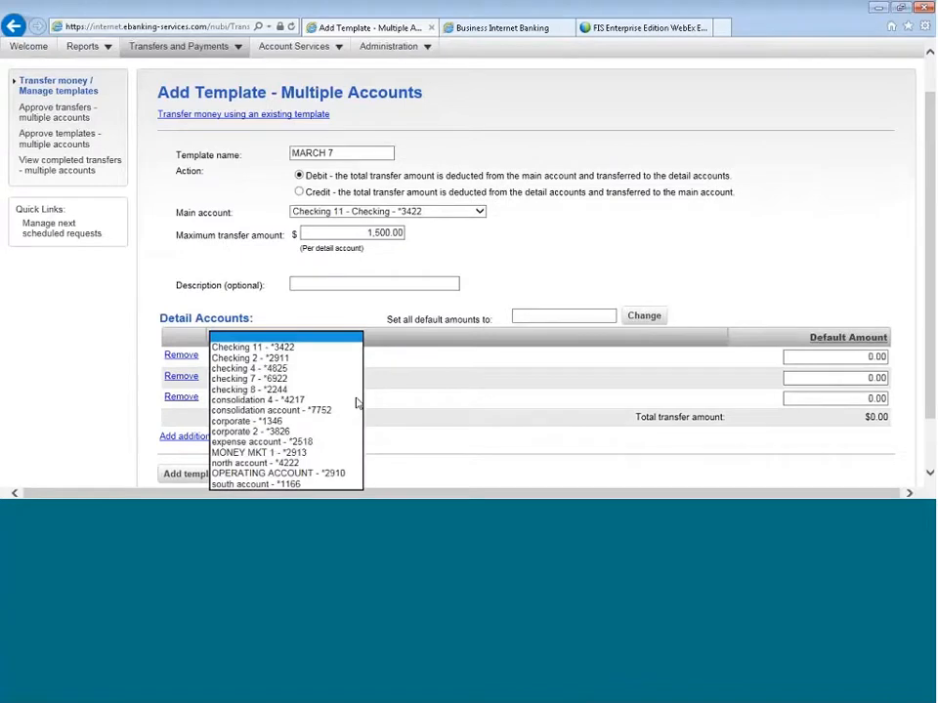
pyautogui.click(308, 434)
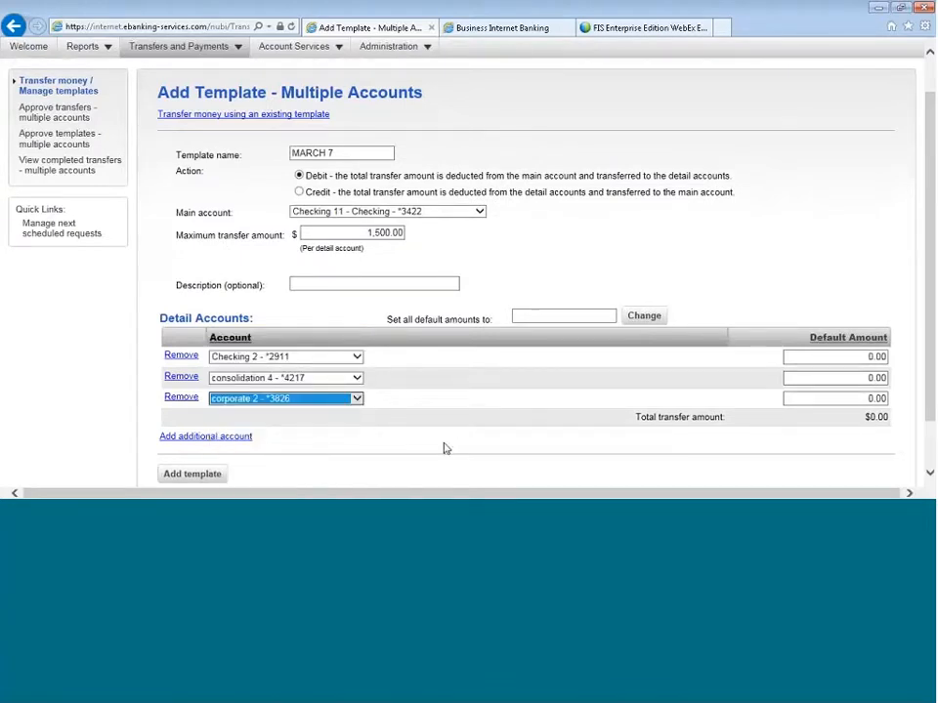
pyautogui.click(445, 449)
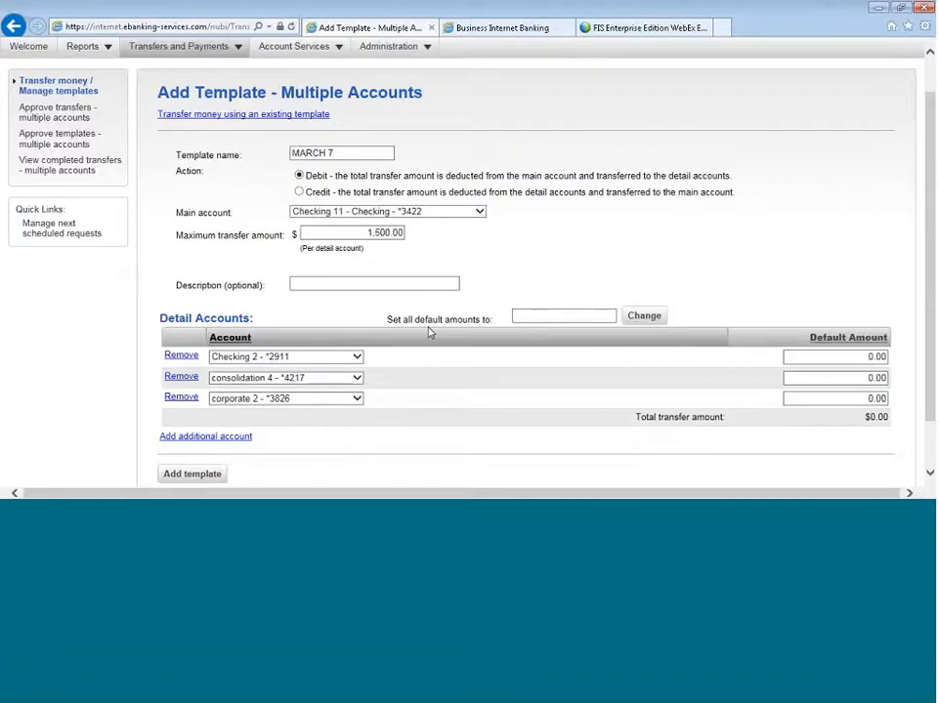
# - Set all default amounts of the detail accounts to 1000 and save the new template
pyautogui.click(523, 317)
pyautogui.write('10')
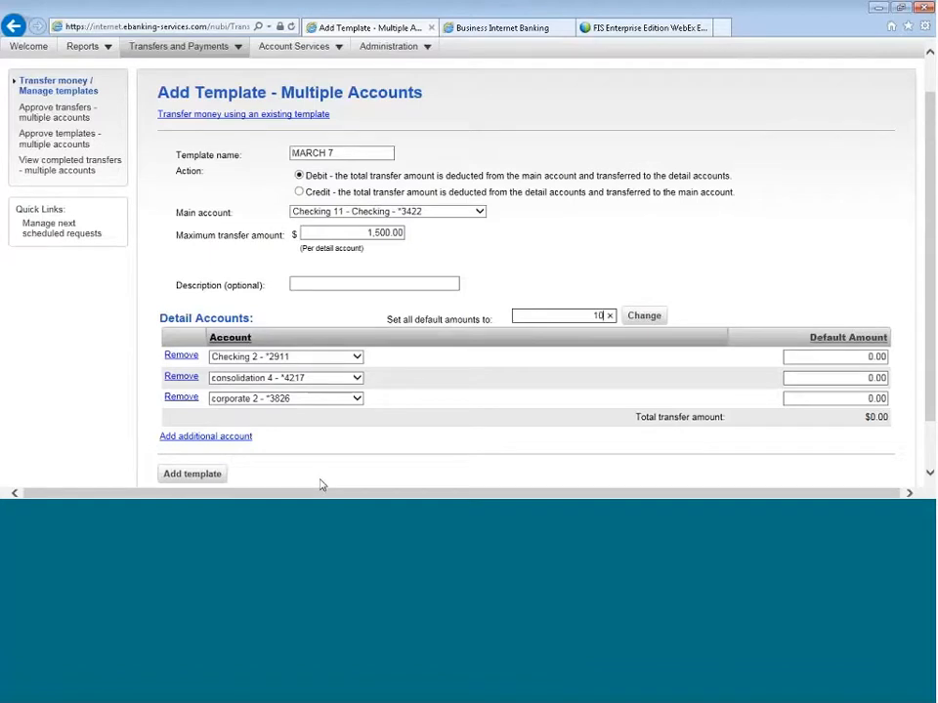
pyautogui.write('00')
pyautogui.click(644, 316)
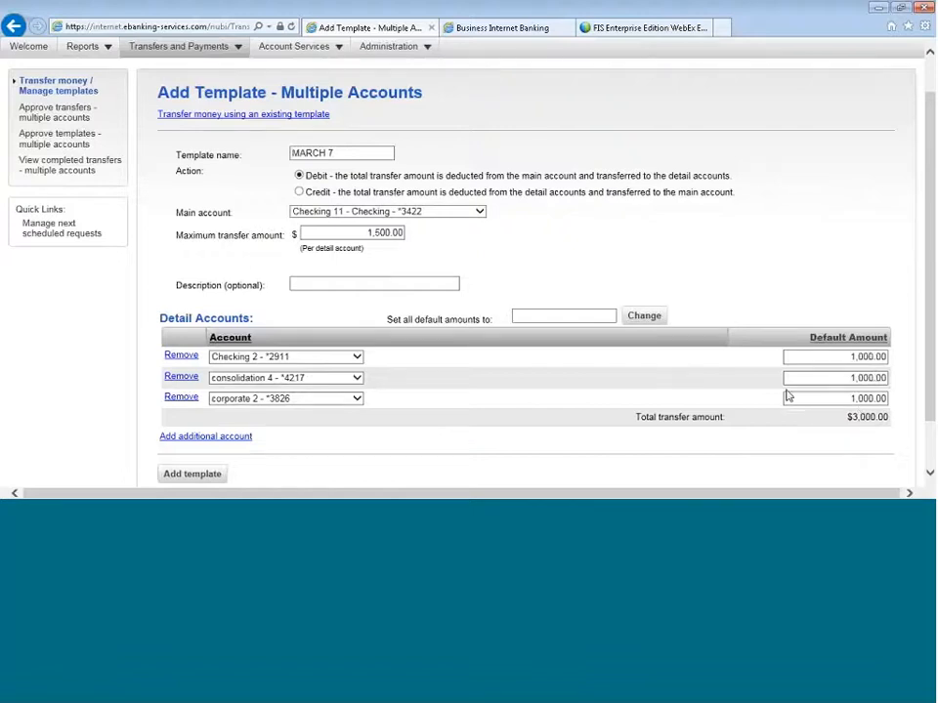
pyautogui.click(196, 474)
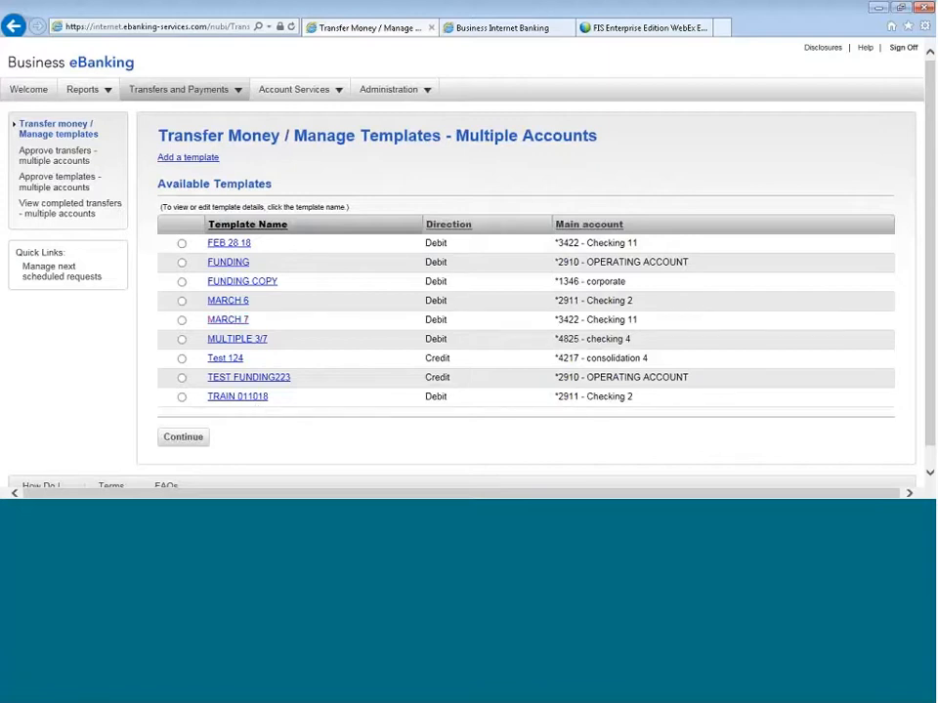
# - Start a multiple-account transfer with the MARCH 7 template and set the Checking 2 amount to $1,500.00
pyautogui.click(181, 320)
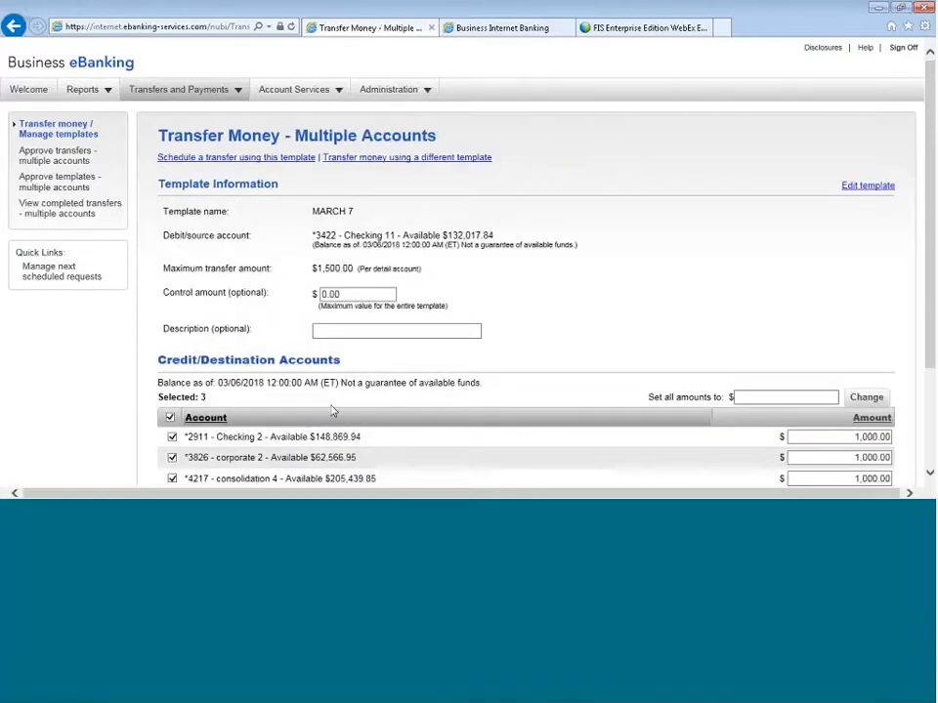
pyautogui.scroll(-1, 322, 424)
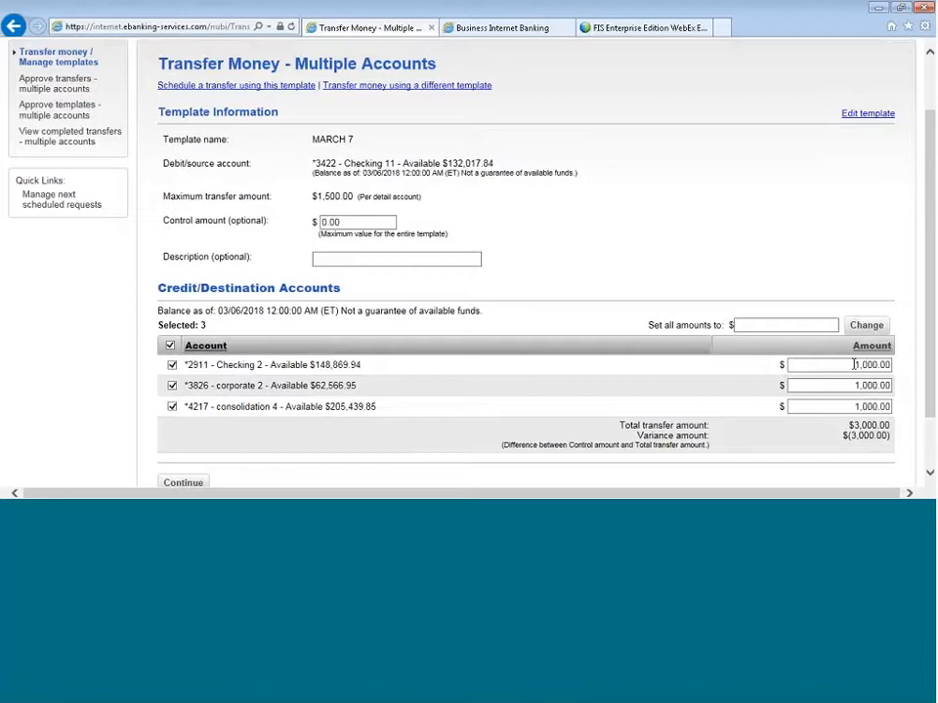
pyautogui.moveTo(853, 364); pyautogui.dragTo(881, 365)
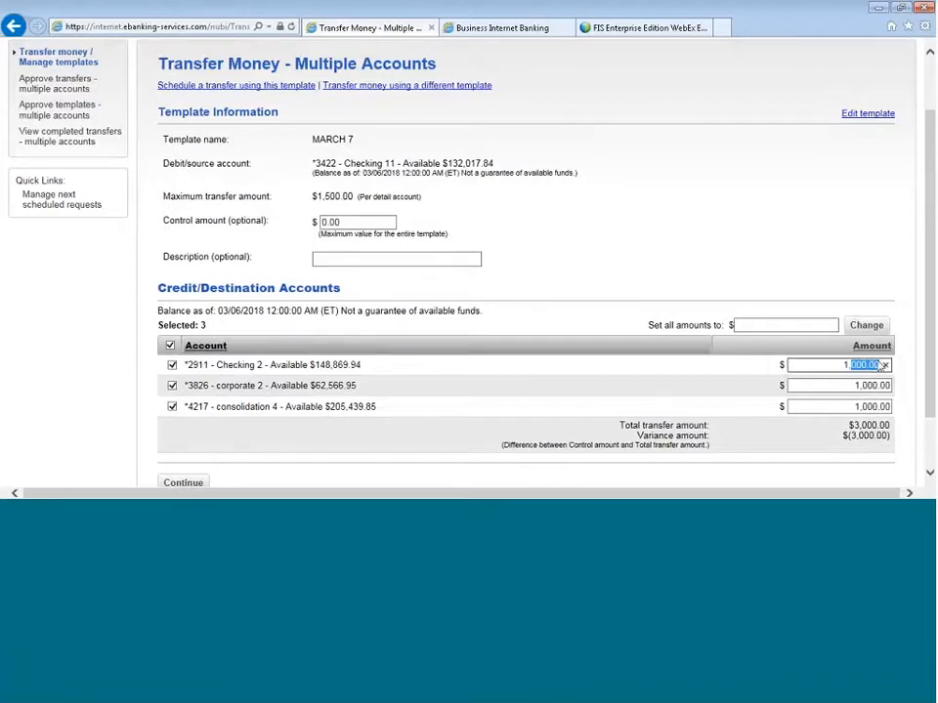
pyautogui.write('500')
# - Set the consolidation 4 amount to $800 and transmit the multiple-account transfer
pyautogui.moveTo(850, 406); pyautogui.dragTo(908, 402)
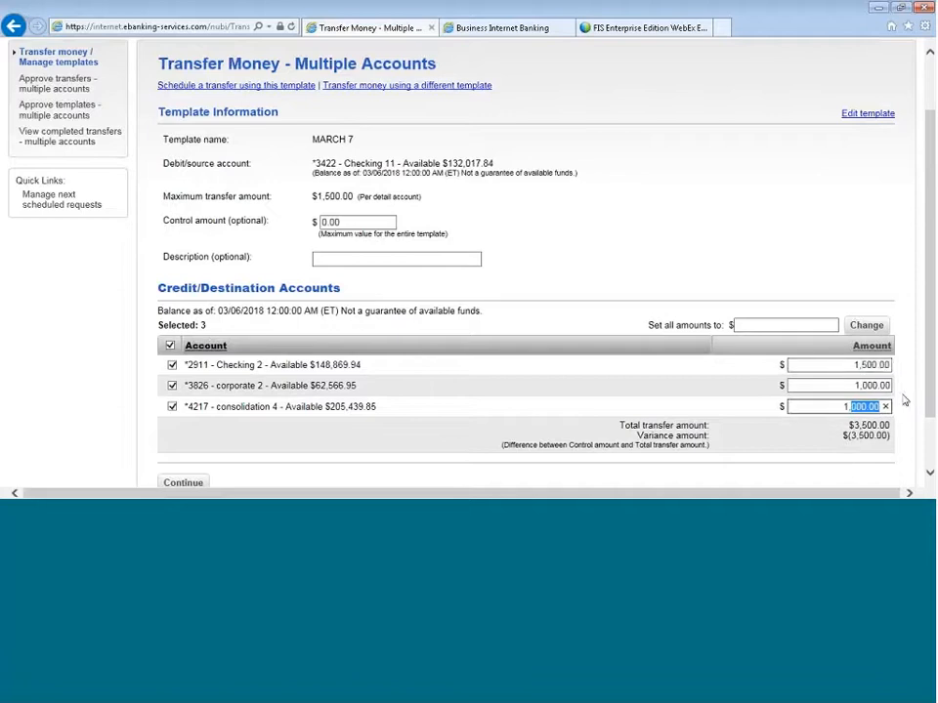
pyautogui.press('BackSpace')
pyautogui.doubleClick(877, 405)
pyautogui.write('800')
pyautogui.click(520, 398)
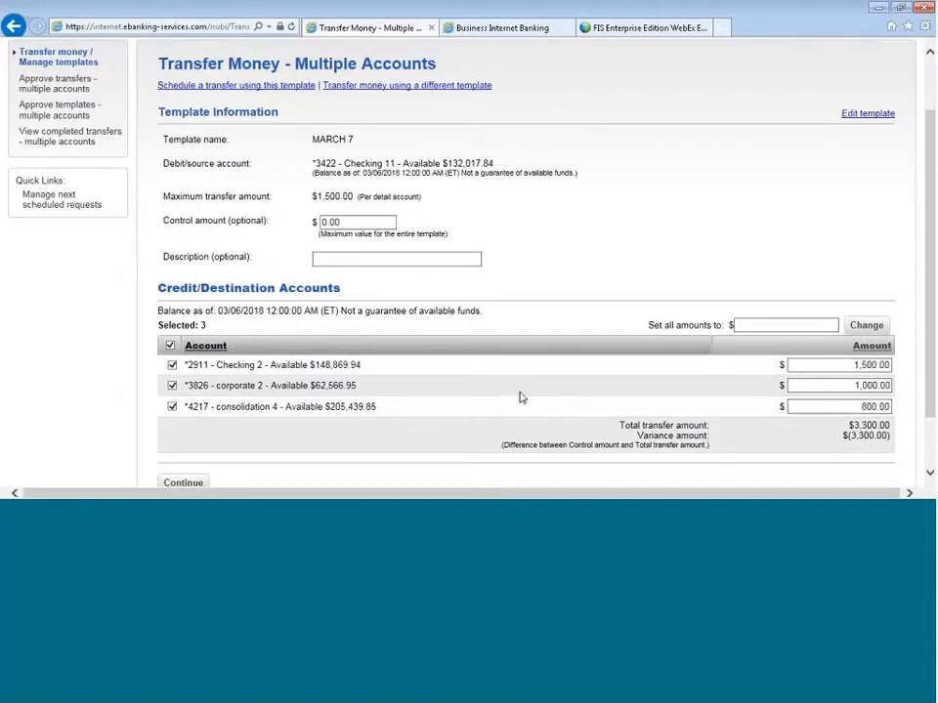
pyautogui.scroll(-1, 521, 397)
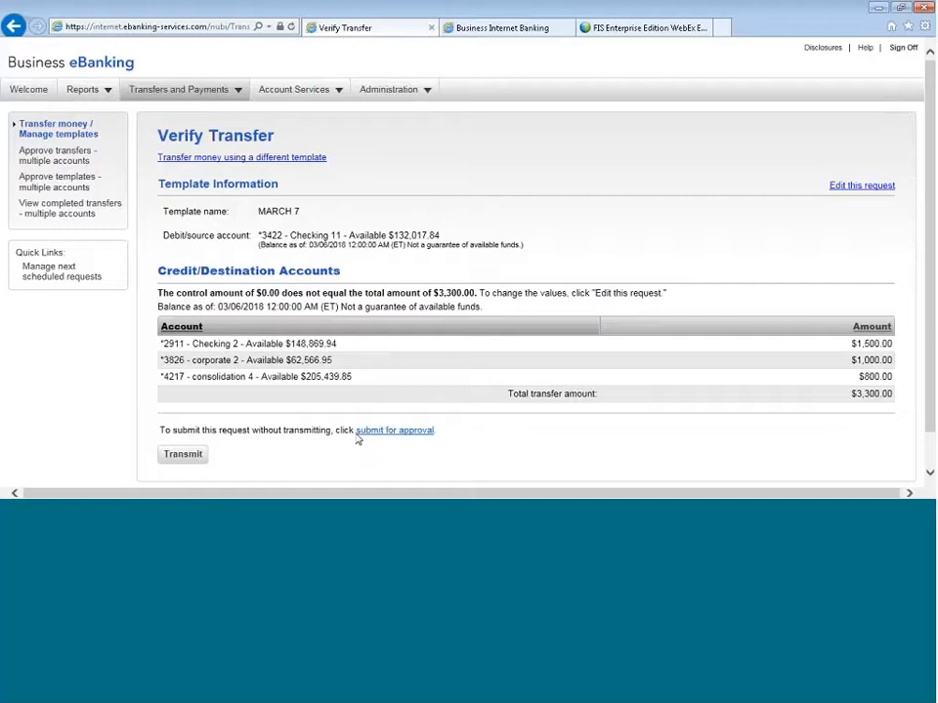
pyautogui.click(186, 456)
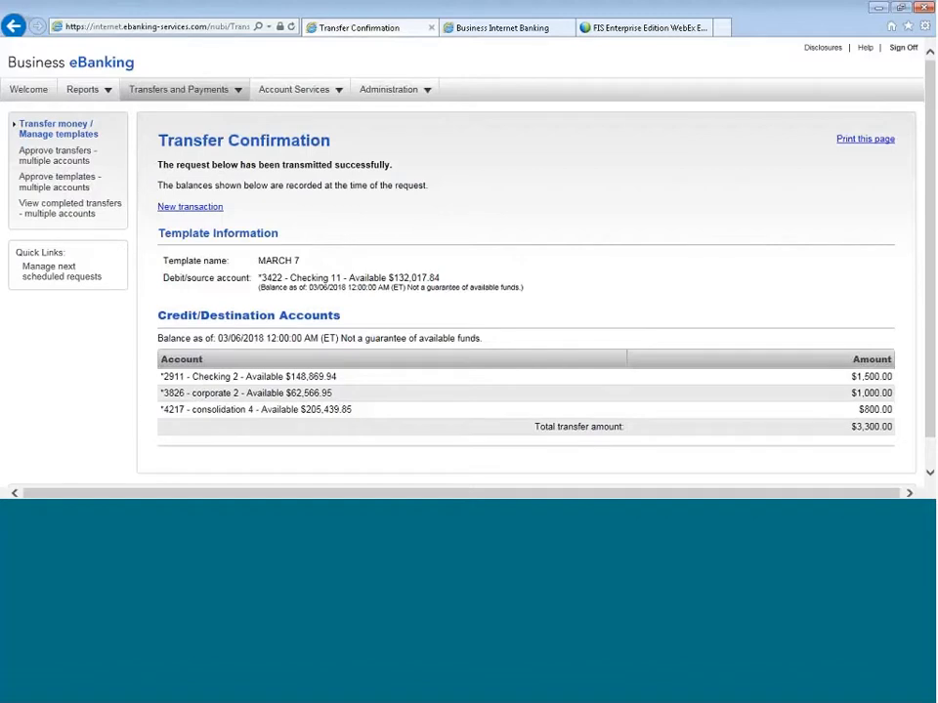
# - Select the pending $15,000.00 multiple-account transfer from template FEB 28 18 and proceed to its approval verification
pyautogui.click(73, 159)
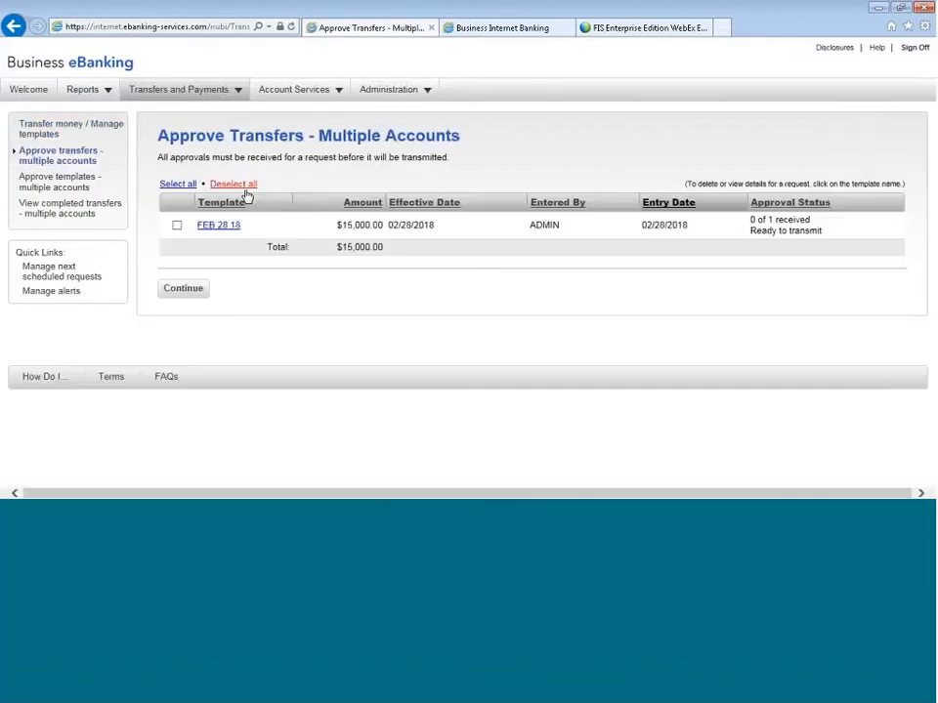
pyautogui.click(177, 226)
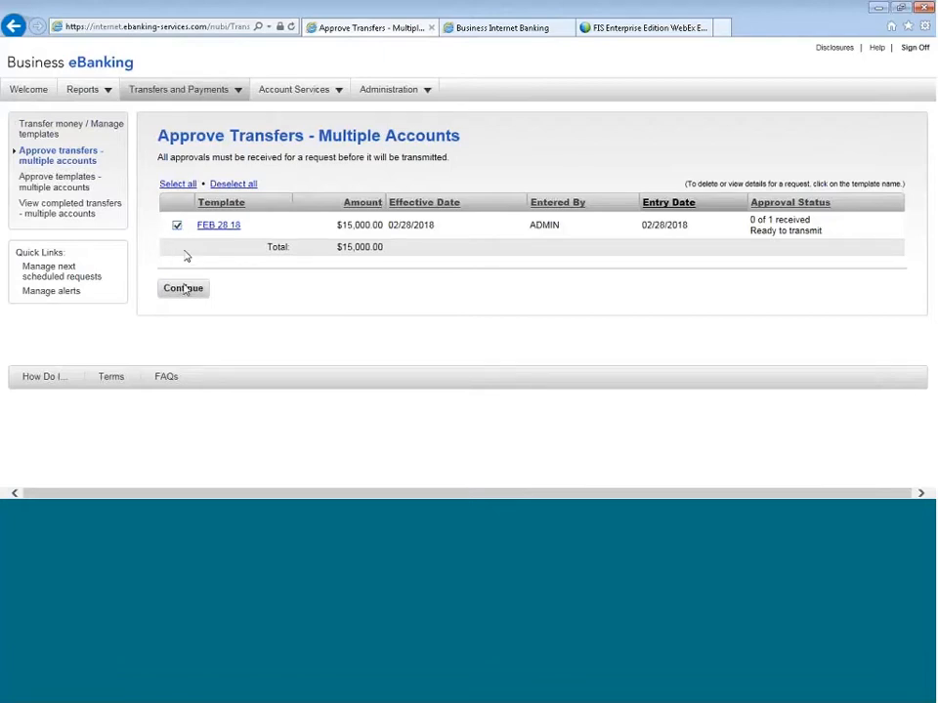
pyautogui.click(183, 288)
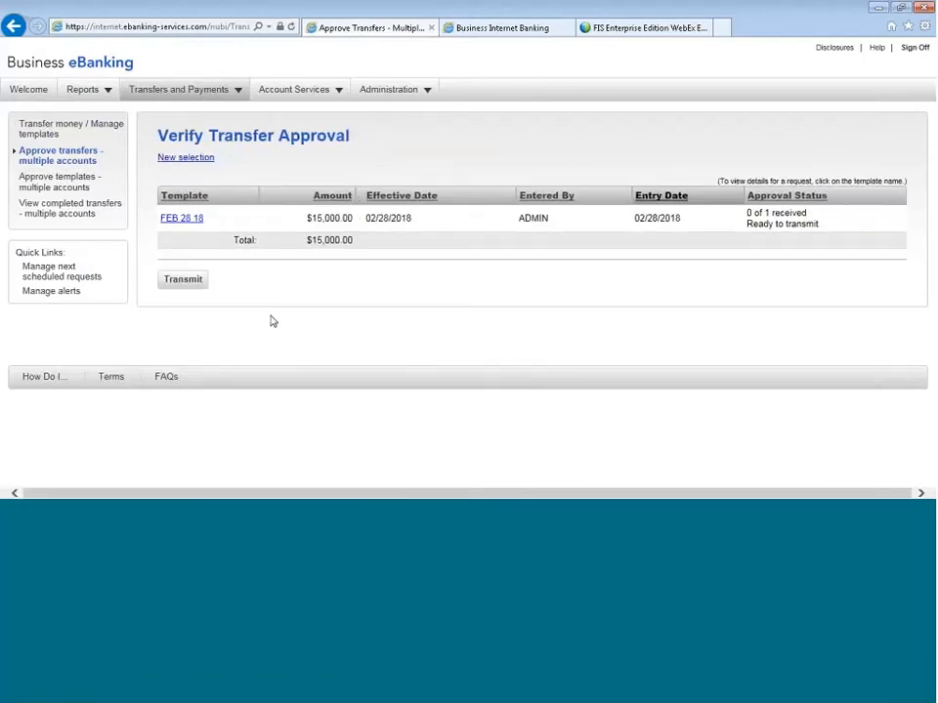